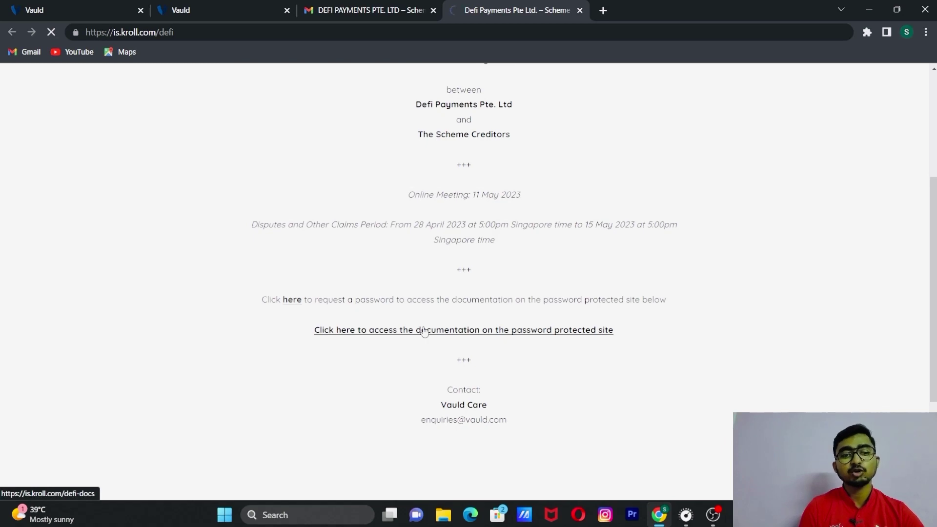
# - Access the documentation on the password-protected scheme site and open the Creditor Representative Nominees List
pyautogui.click(424, 331)
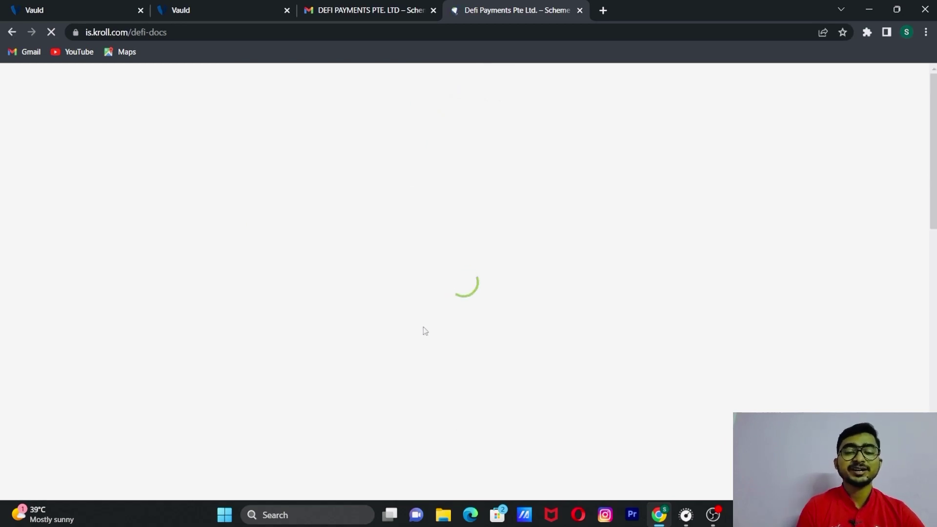
pyautogui.scroll(-3, 423, 328)
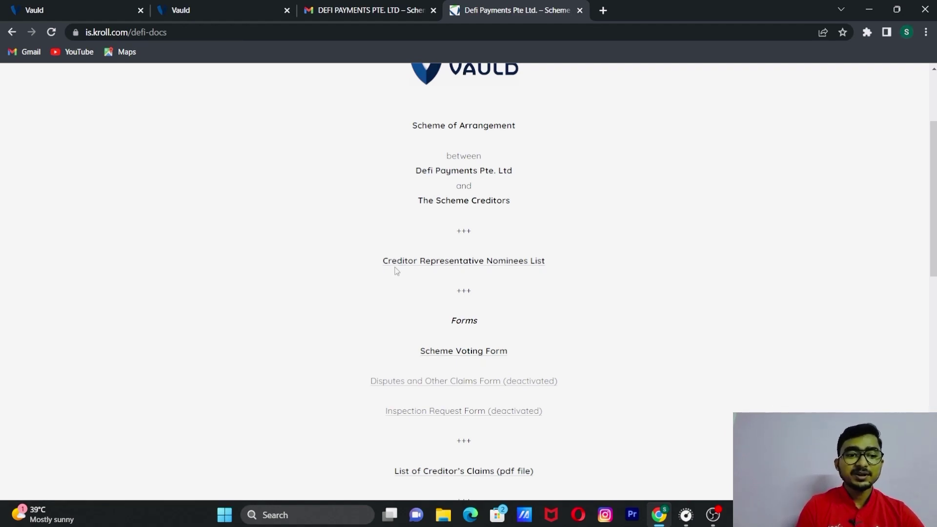
pyautogui.click(516, 267)
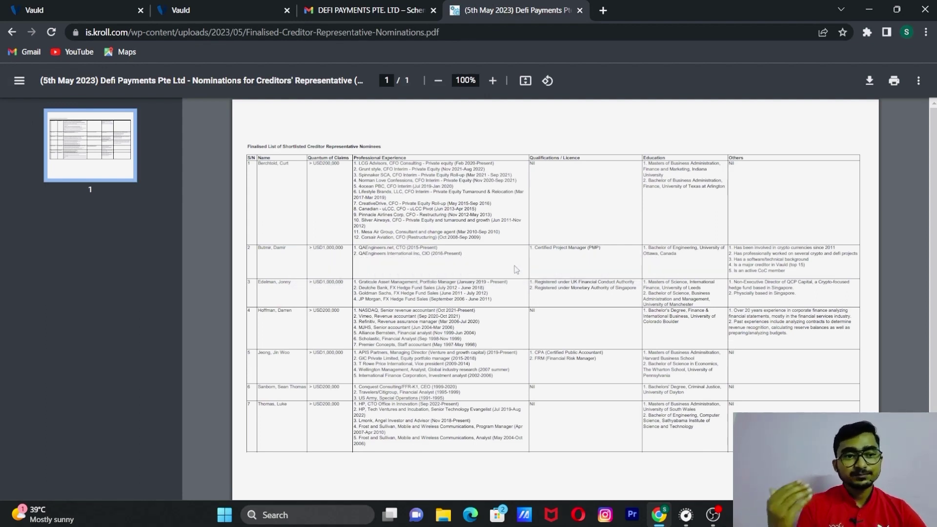
# - Examine the shortlisted nominees' claim amounts, professional experience, qualifications, education and other details in the nominations PDF
pyautogui.scroll(4, 203, 153)
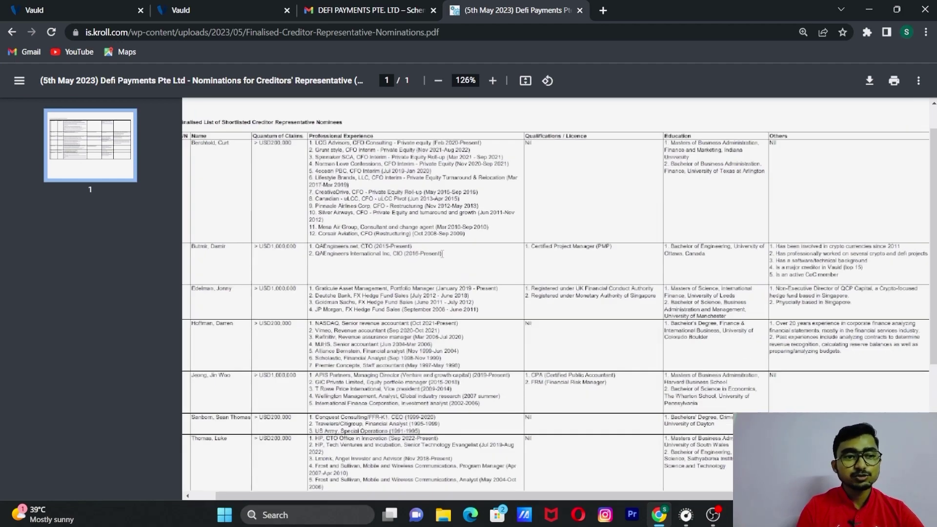
pyautogui.hscroll(-2, 203, 153)
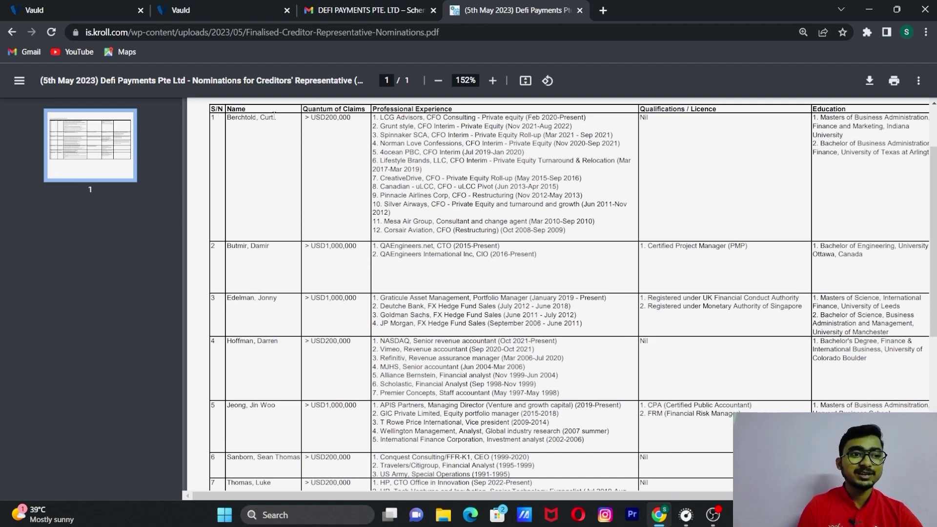
pyautogui.keyDown('ctrl'); pyautogui.scroll(3, 274, 115); pyautogui.keyUp('ctrl')
pyautogui.hscroll(-1, 247, 136)
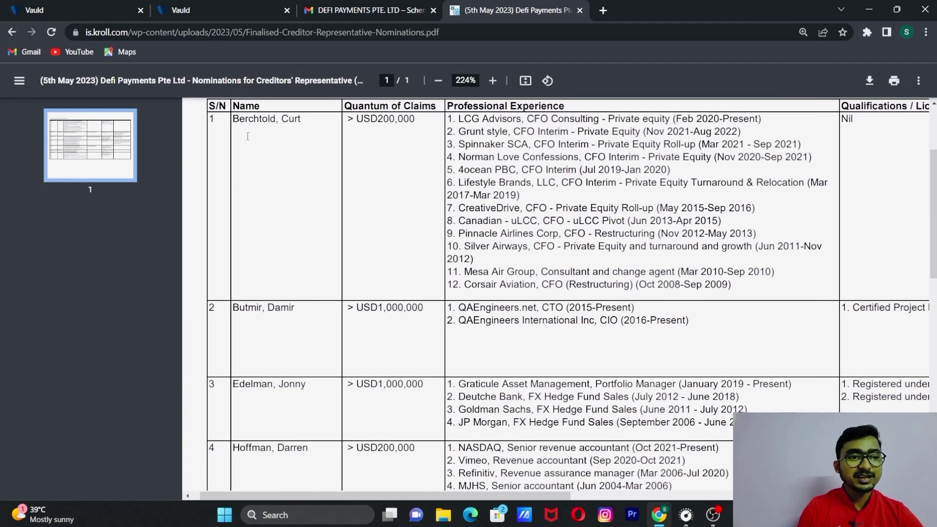
pyautogui.scroll(-4, 266, 206)
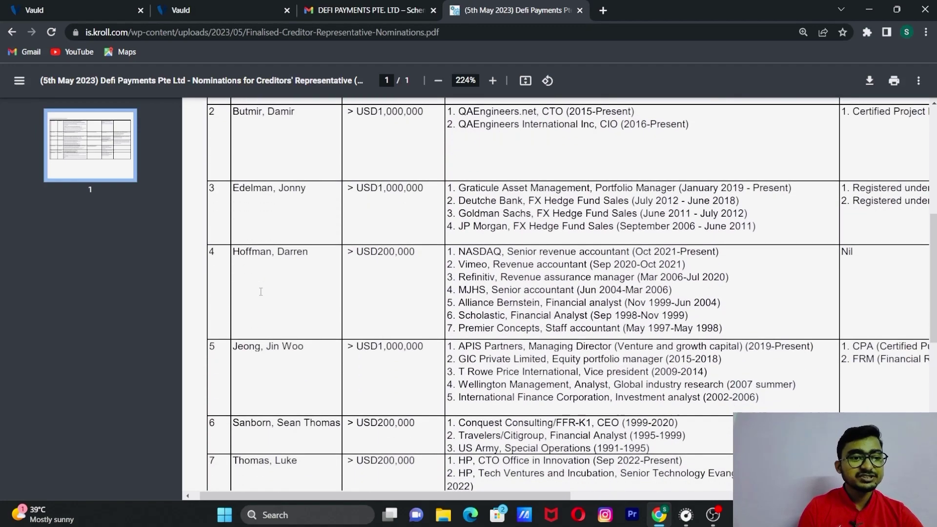
pyautogui.scroll(-3, 261, 291)
pyautogui.scroll(3, 260, 291)
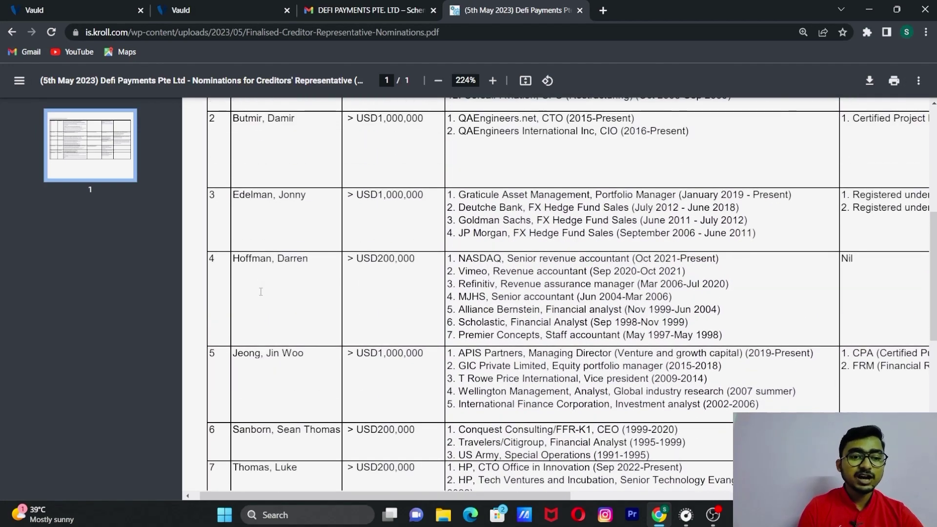
pyautogui.scroll(5, 260, 291)
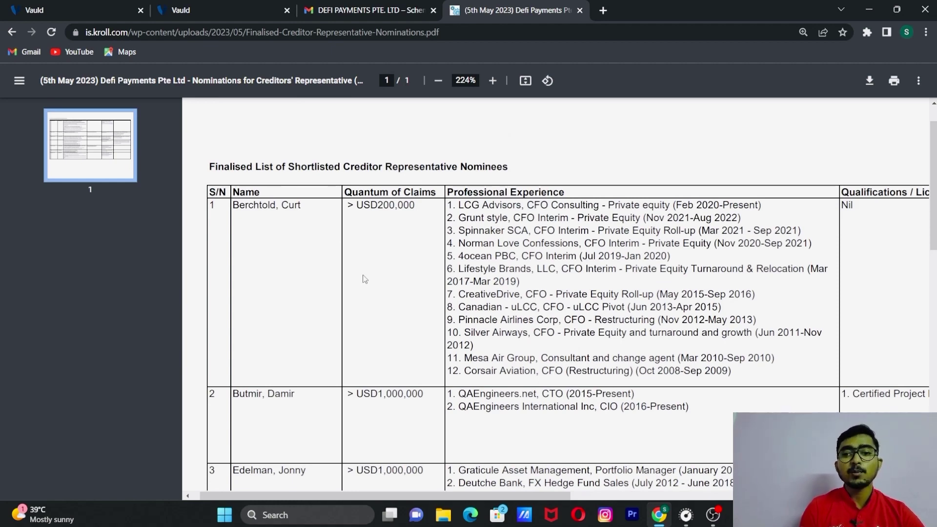
pyautogui.keyDown('ctrl'); pyautogui.scroll(-3, 363, 279); pyautogui.keyUp('ctrl')
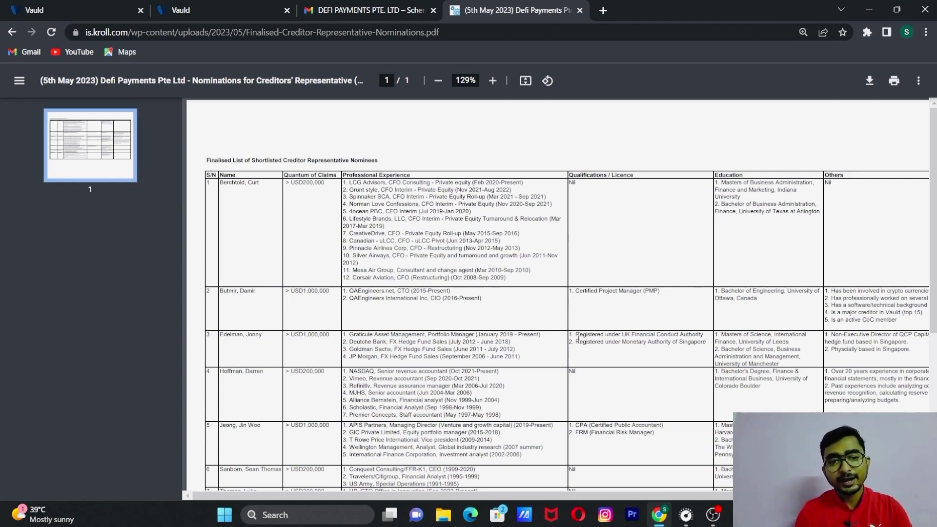
pyautogui.scroll(2, 578, 335)
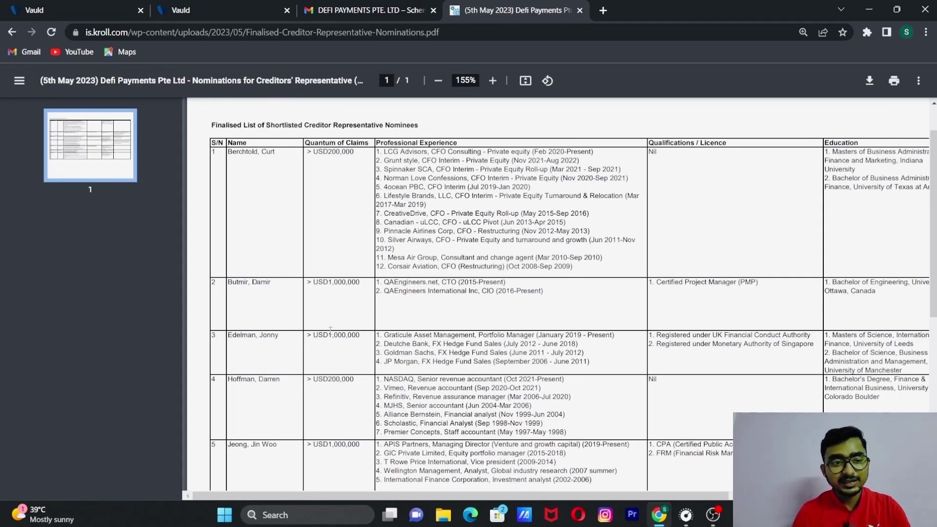
pyautogui.hscroll(5, 595, 321)
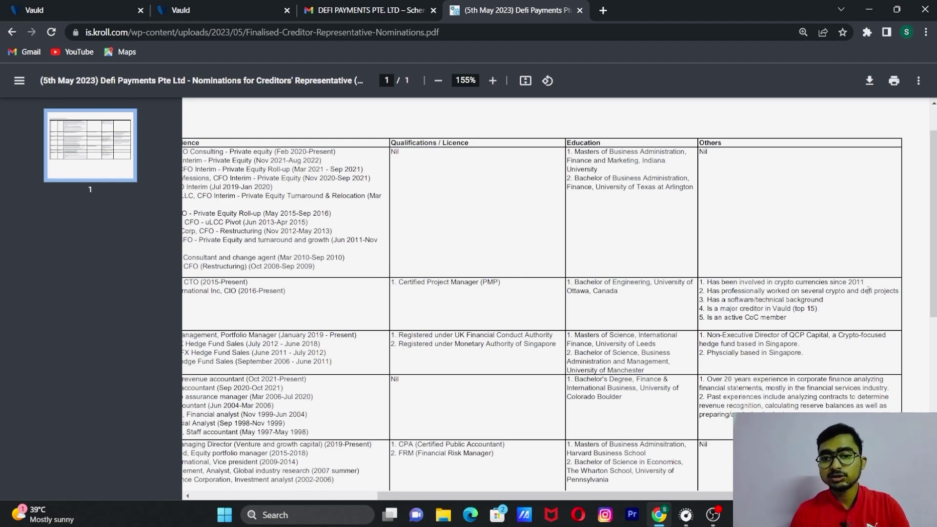
pyautogui.scroll(-3, 745, 276)
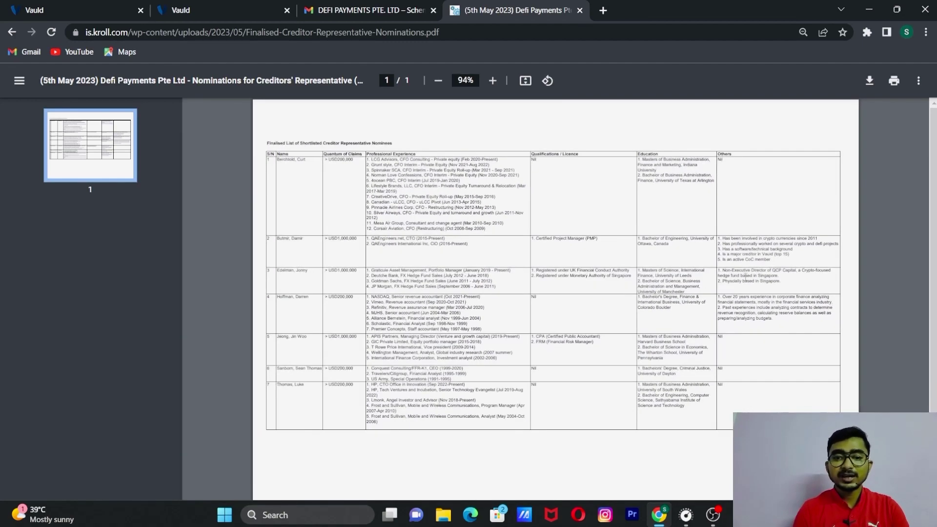
pyautogui.scroll(5, 314, 254)
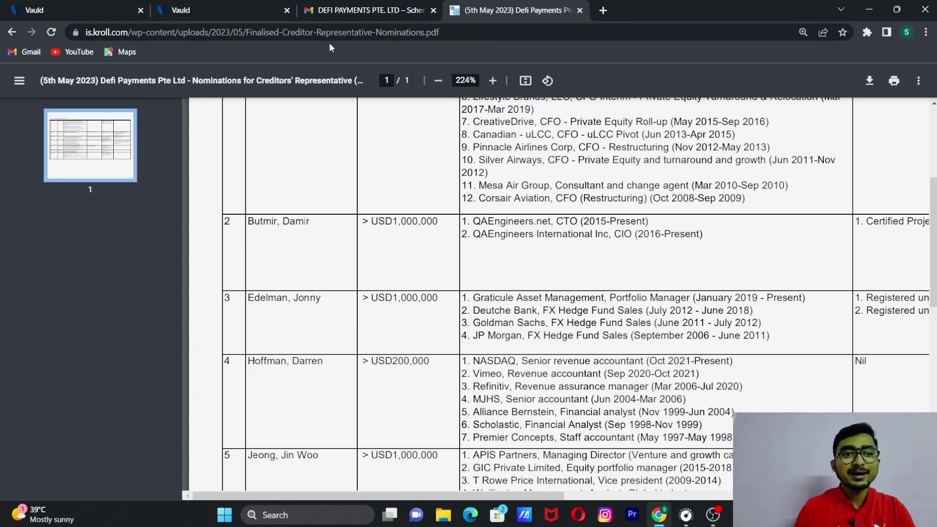
# - Return to the scheme documentation page and open the Scheme Voting Form
pyautogui.click(12, 32)
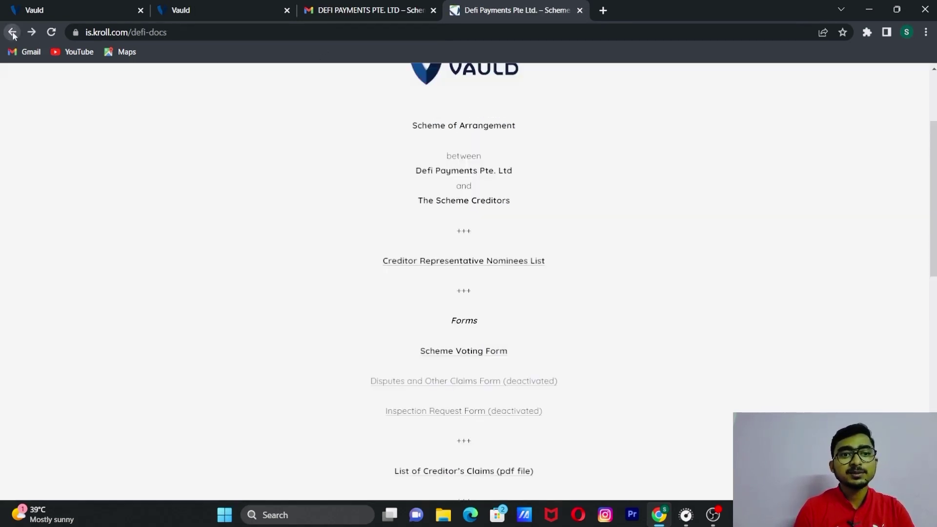
pyautogui.scroll(-1, 485, 198)
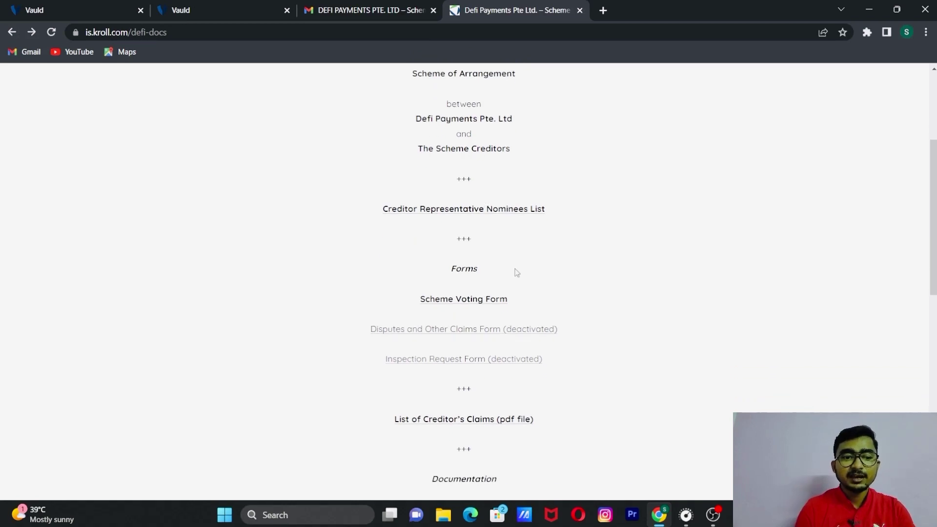
pyautogui.click(466, 305)
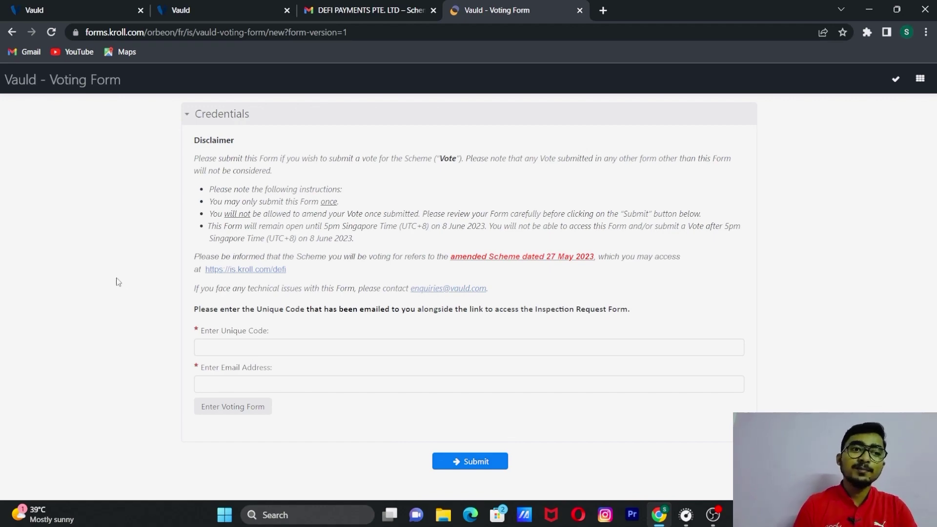
# - Look up the unique login details in the Gmail message, fill in the unique code and email address, and enter the voting form
pyautogui.click(371, 12)
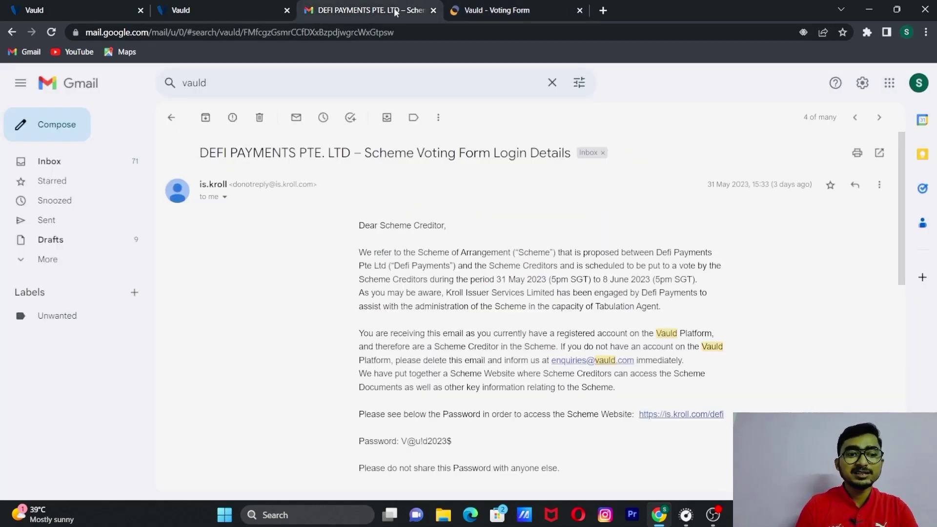
pyautogui.scroll(-15, 530, 293)
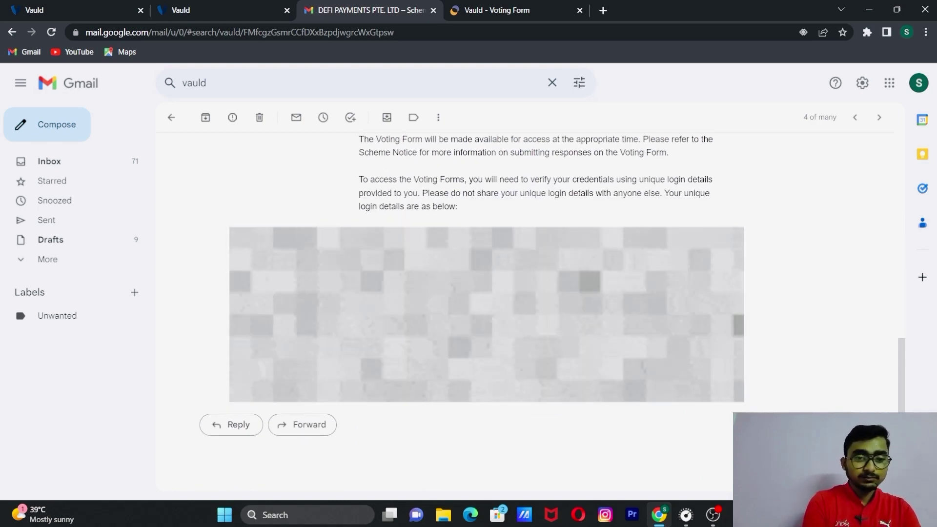
pyautogui.click(500, 6)
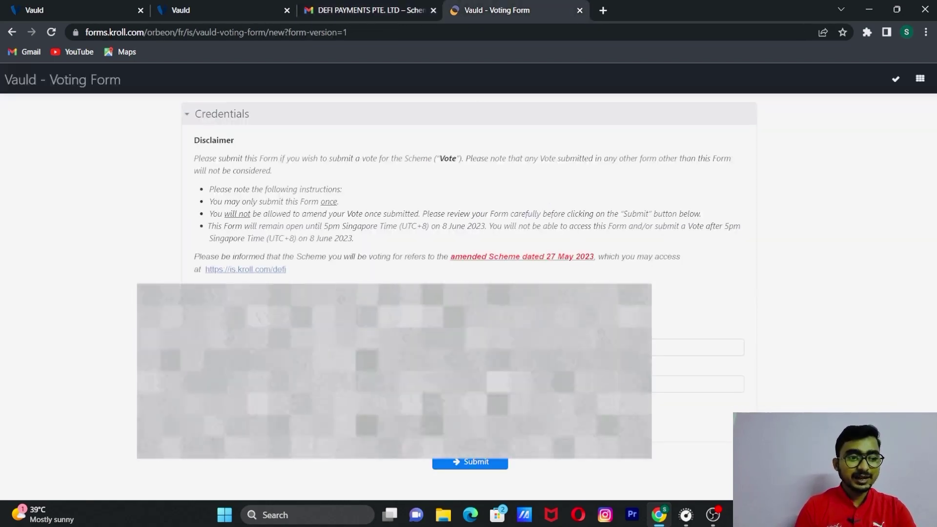
pyautogui.click(697, 347)
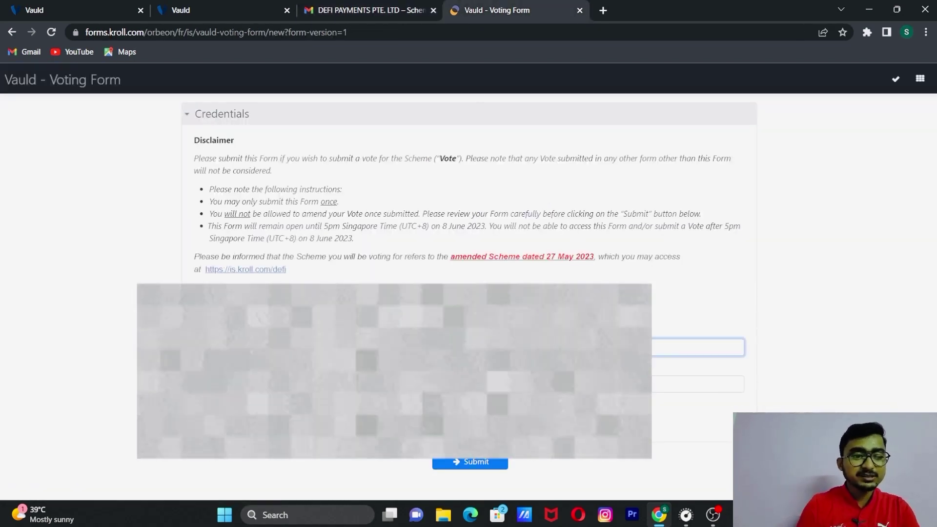
pyautogui.click(697, 384)
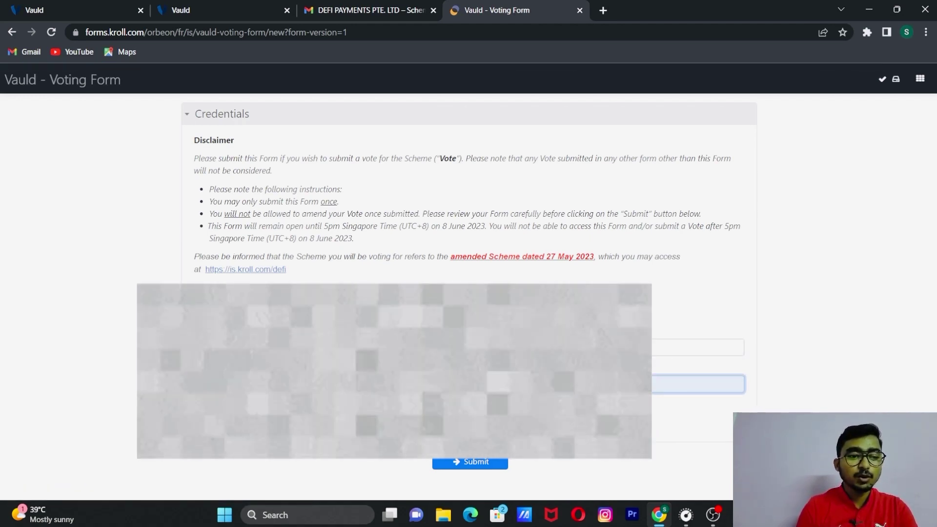
pyautogui.click(328, 289)
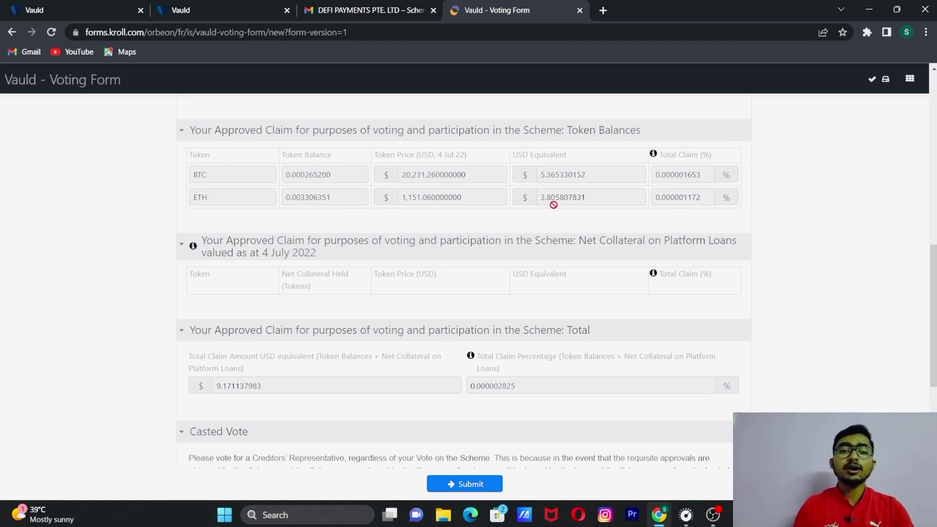
# - Select the second nominee in the Casted Vote section's list of creditor representatives
pyautogui.scroll(-1, 554, 207)
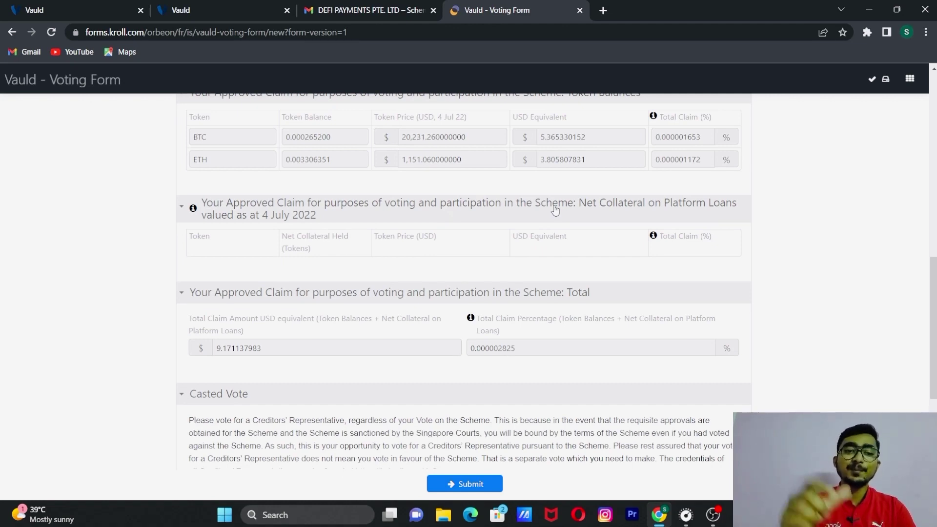
pyautogui.scroll(-2, 554, 209)
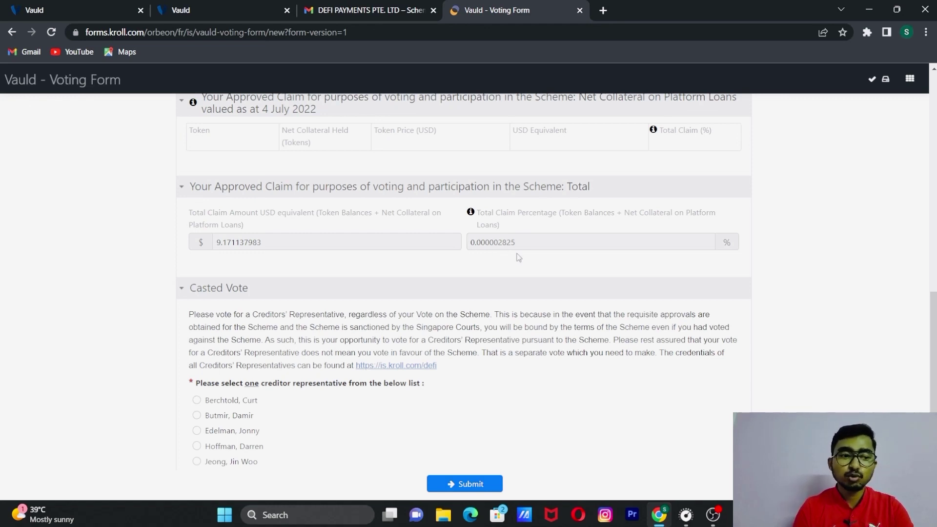
pyautogui.scroll(-3, 518, 257)
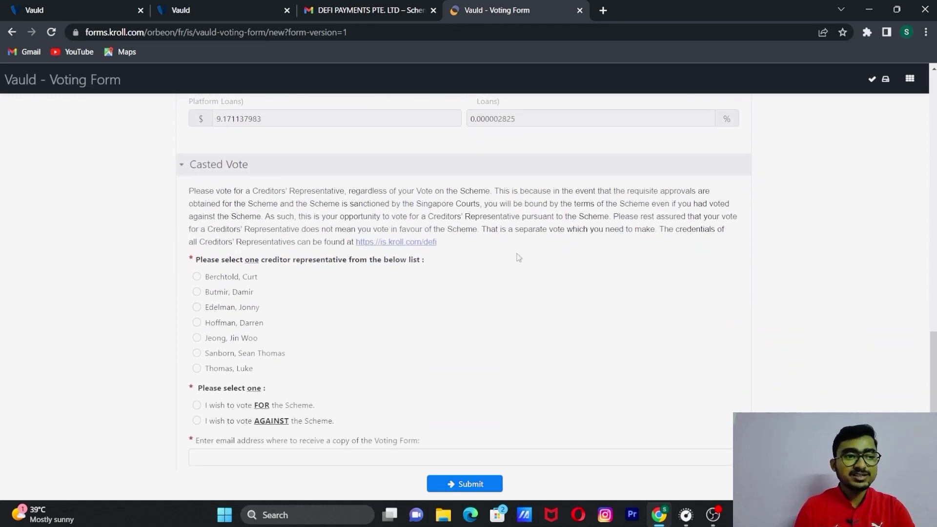
pyautogui.scroll(-1, 519, 257)
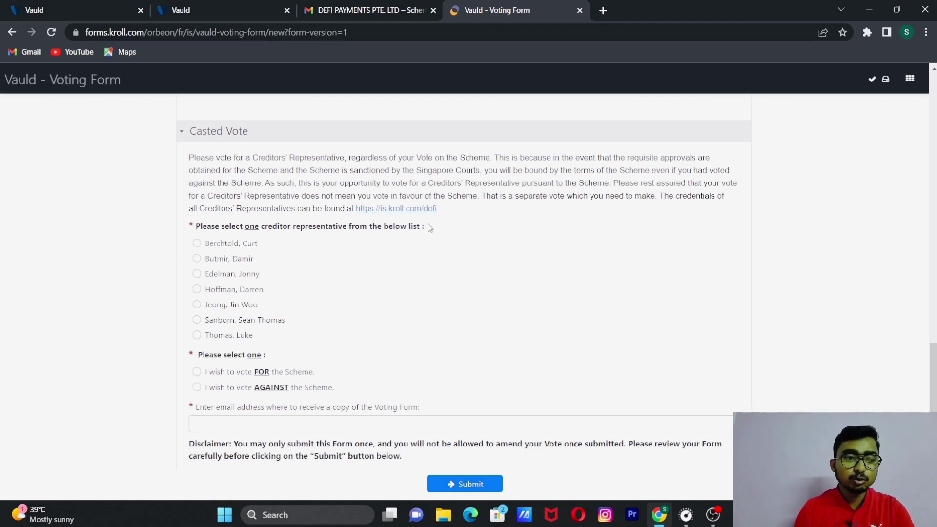
pyautogui.click(206, 260)
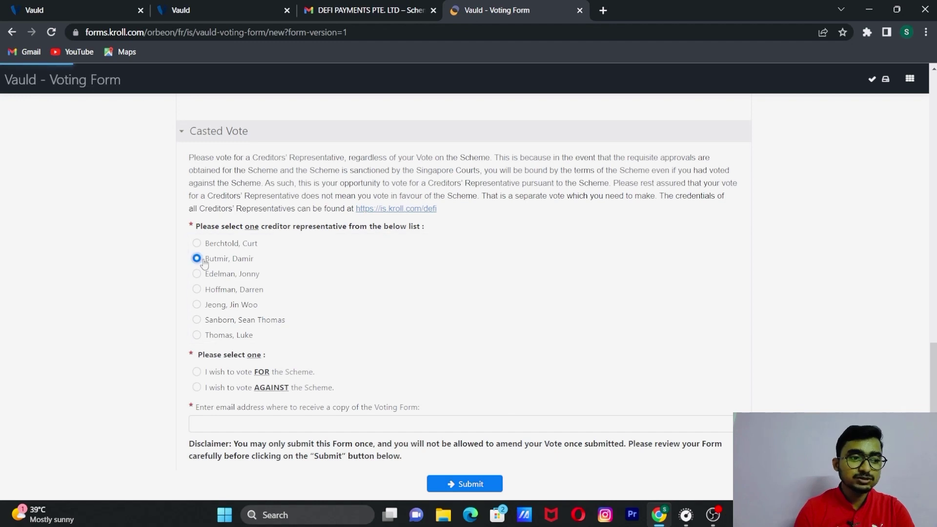
# - Set the scheme vote to "I wish to vote FOR the Scheme"
pyautogui.scroll(-1, 431, 271)
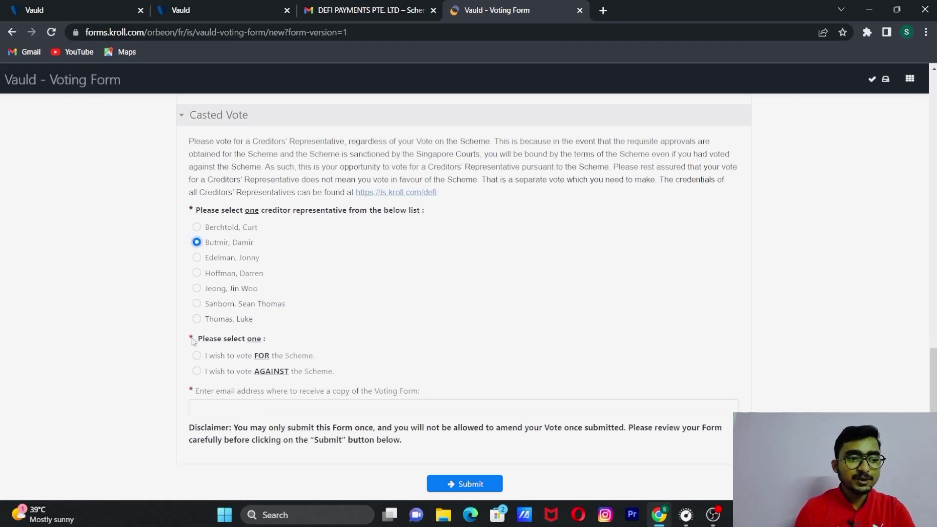
pyautogui.click(203, 357)
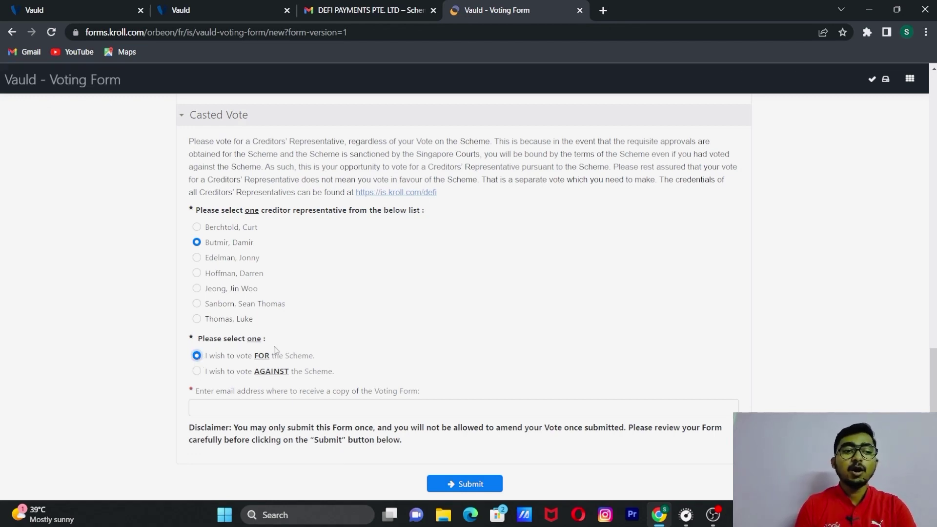
pyautogui.click(197, 372)
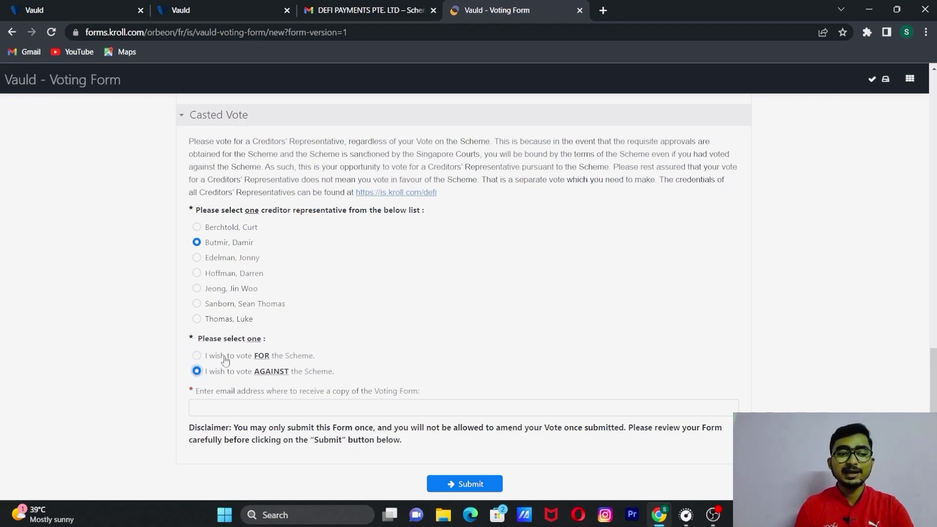
pyautogui.click(197, 357)
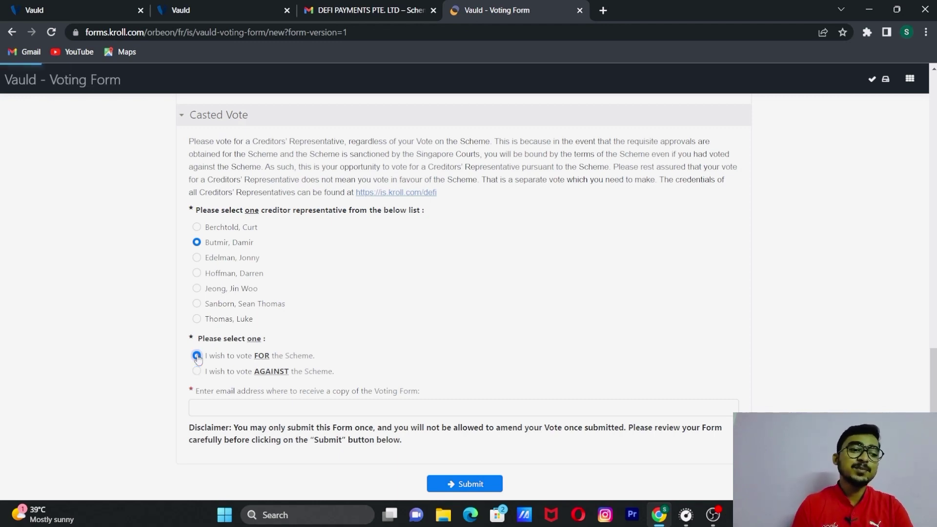
# - Enter the email address for receiving a copy of the Voting Form, submit the form and close its window
pyautogui.click(271, 403)
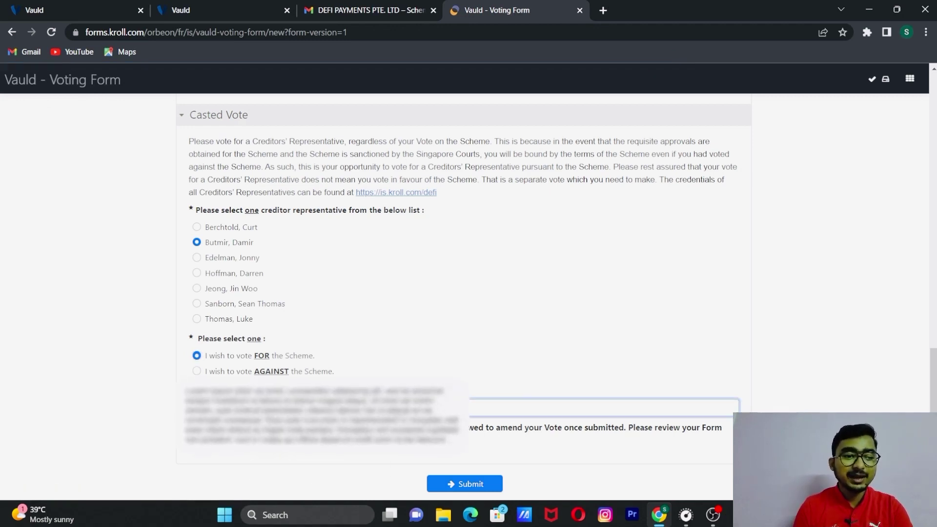
pyautogui.press('Return')
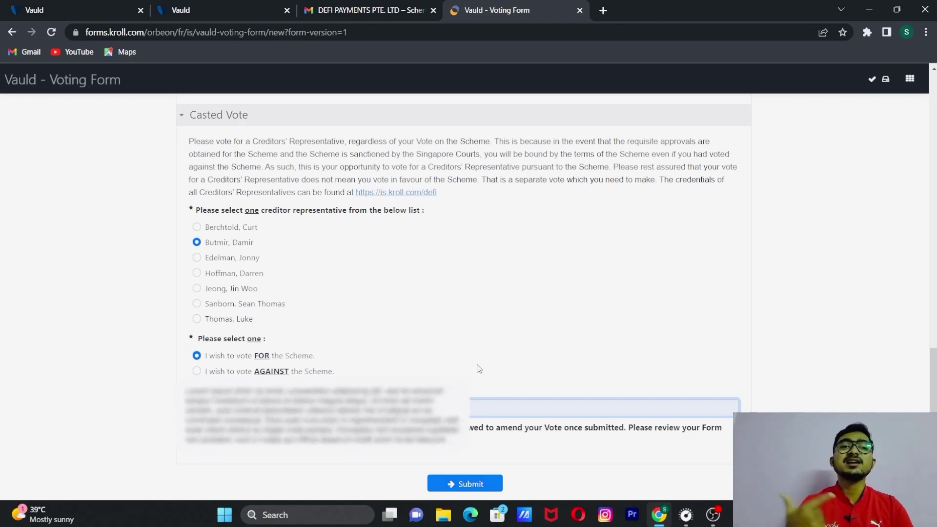
pyautogui.click(460, 484)
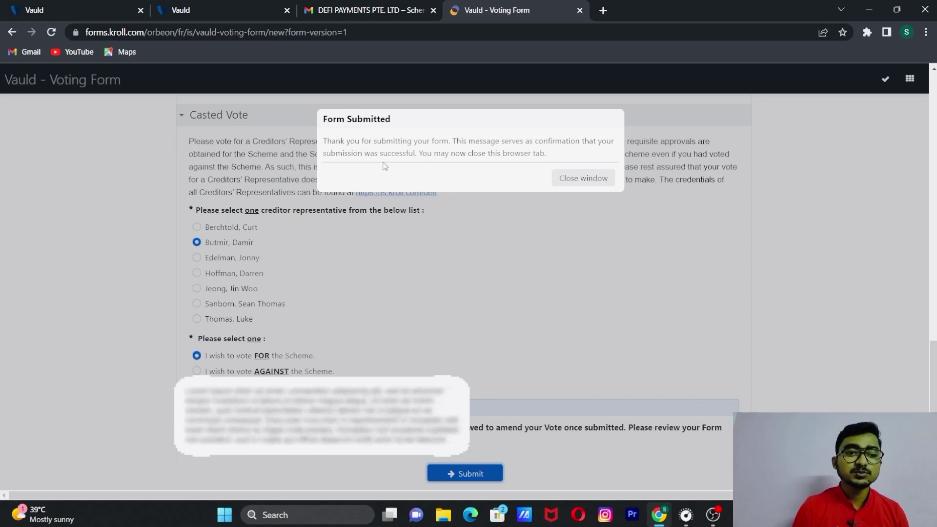
pyautogui.click(592, 178)
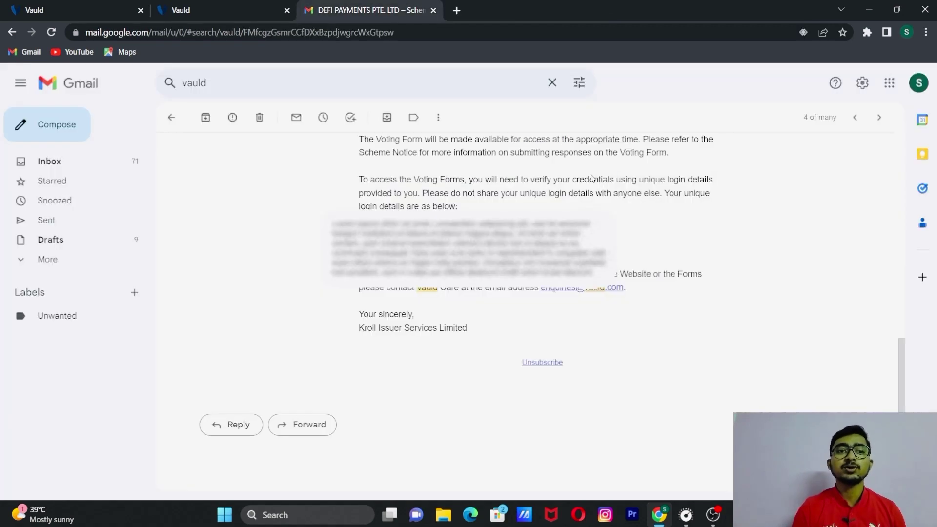
# - Return to the start of the login details email and switch to the Vauld wallet page
pyautogui.scroll(10, 592, 179)
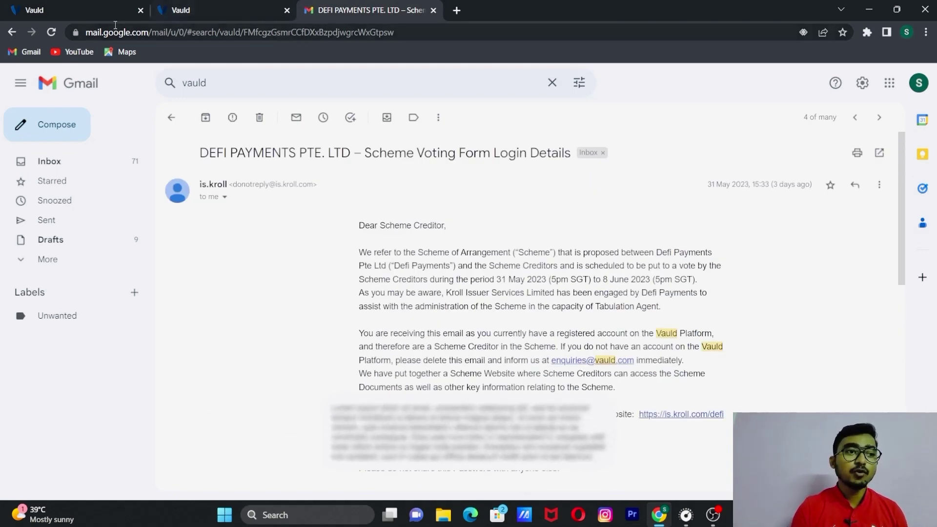
pyautogui.hotkey('ctrl', '1')
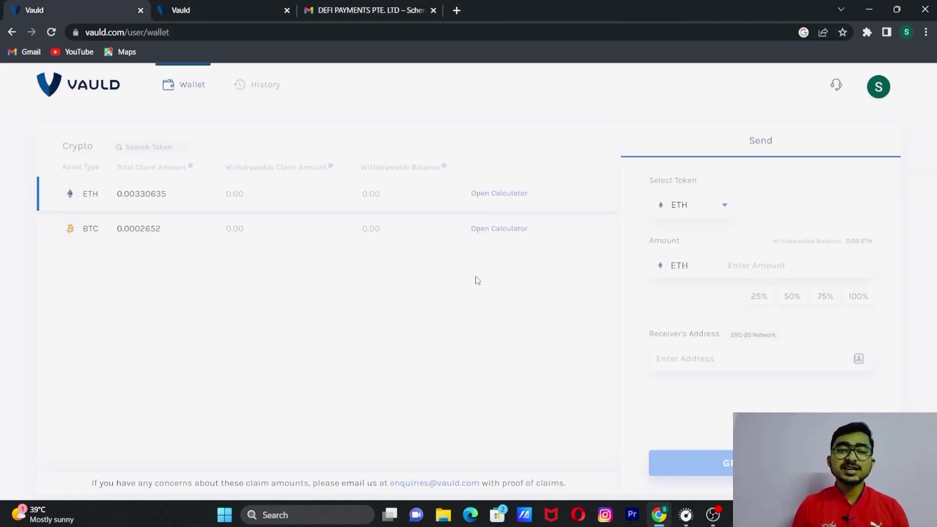